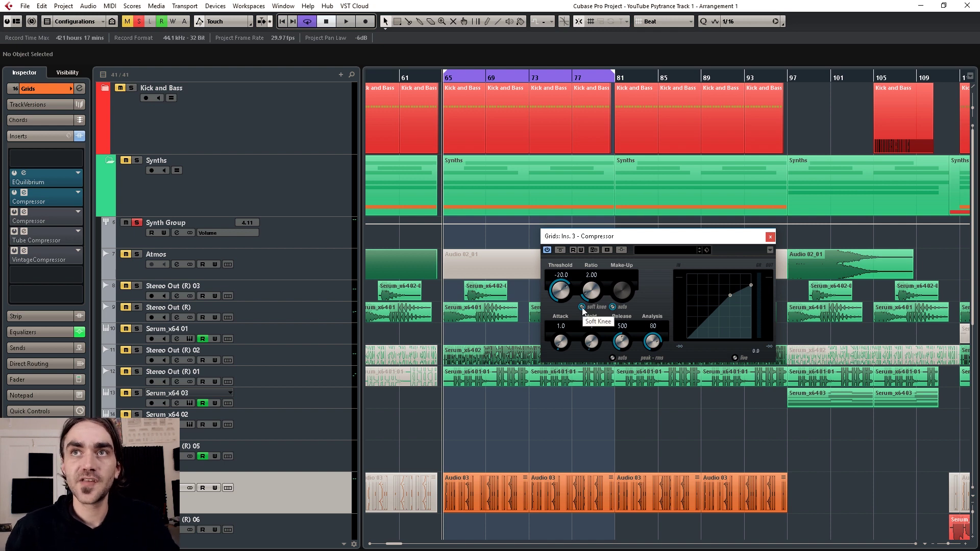
# Turn off automatic make-up gain on the Grids compressor and set threshold to -52.4, ratio to 8.00 and release to 50
pyautogui.click(614, 307)
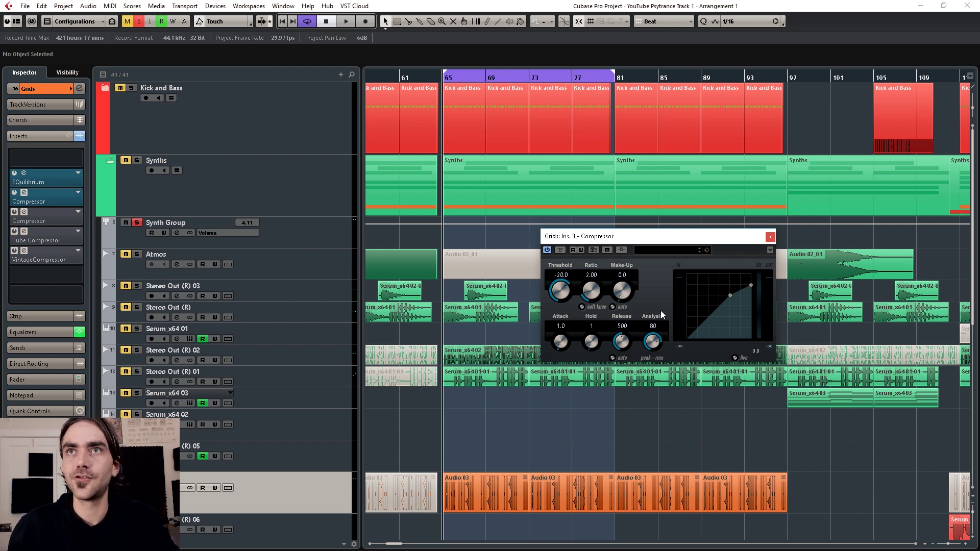
pyautogui.moveTo(560, 289); pyautogui.dragTo(565, 342)
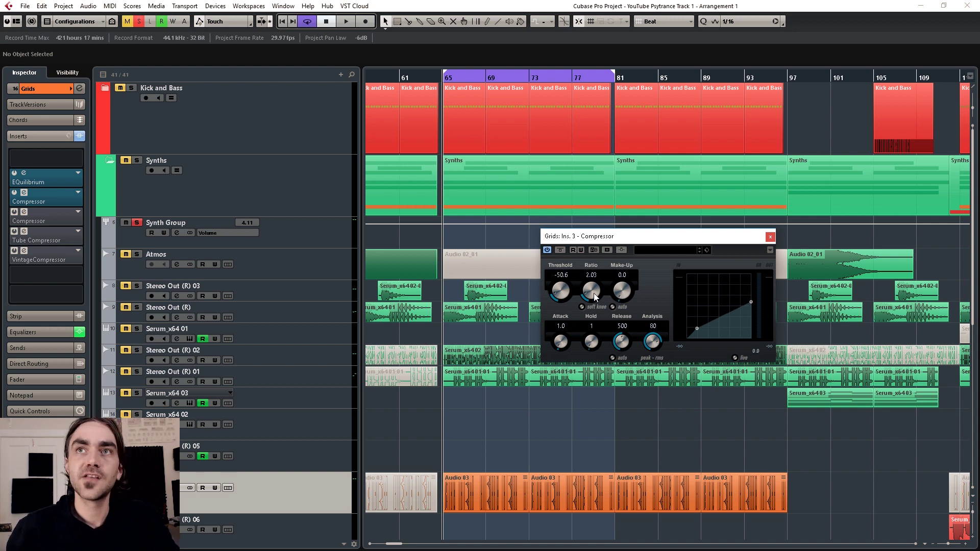
pyautogui.moveTo(595, 298); pyautogui.dragTo(603, 163)
pyautogui.moveTo(622, 342); pyautogui.dragTo(633, 421)
# While the loop plays, set the compressor's make-up gain to 8.9 and its attack to 22.1, then stop playback
pyautogui.moveTo(623, 292); pyautogui.dragTo(632, 274)
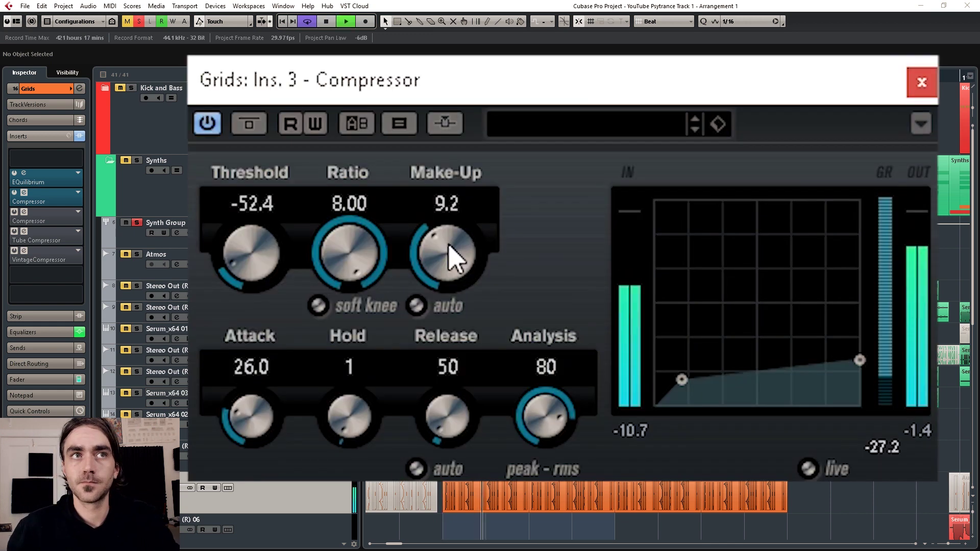
pyautogui.moveTo(475, 265); pyautogui.dragTo(472, 273)
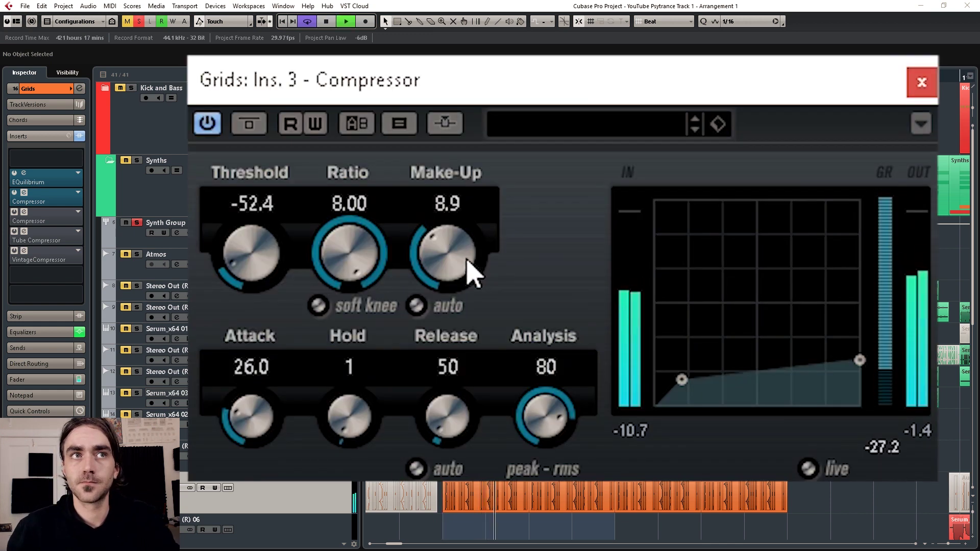
pyautogui.keyDown('ctrl'); pyautogui.click(260, 418); pyautogui.keyUp('ctrl')
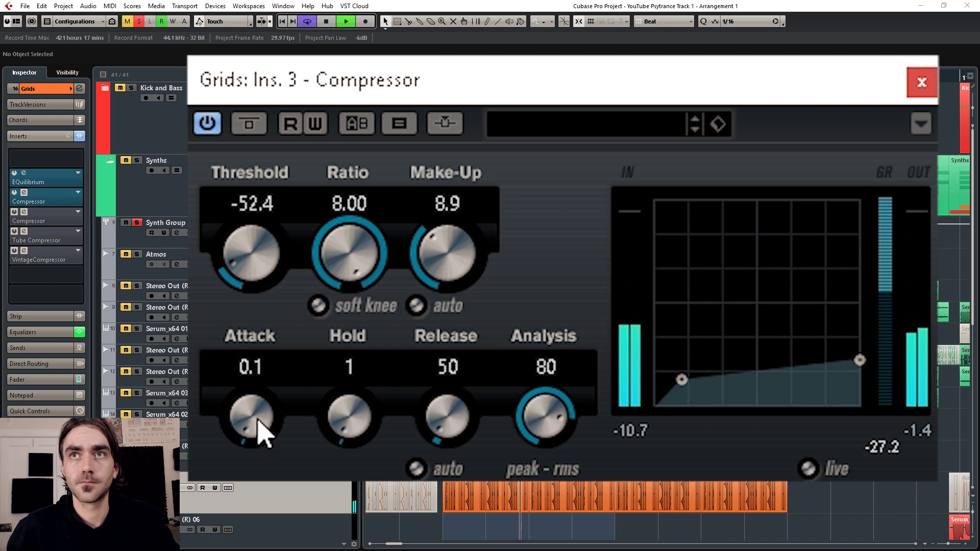
pyautogui.moveTo(257, 420); pyautogui.dragTo(268, 358)
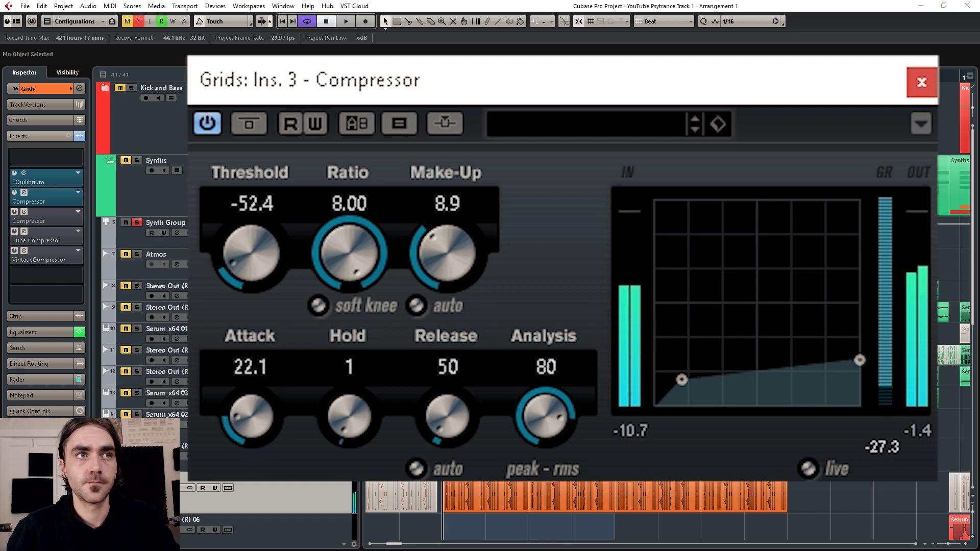
pyautogui.press('space')
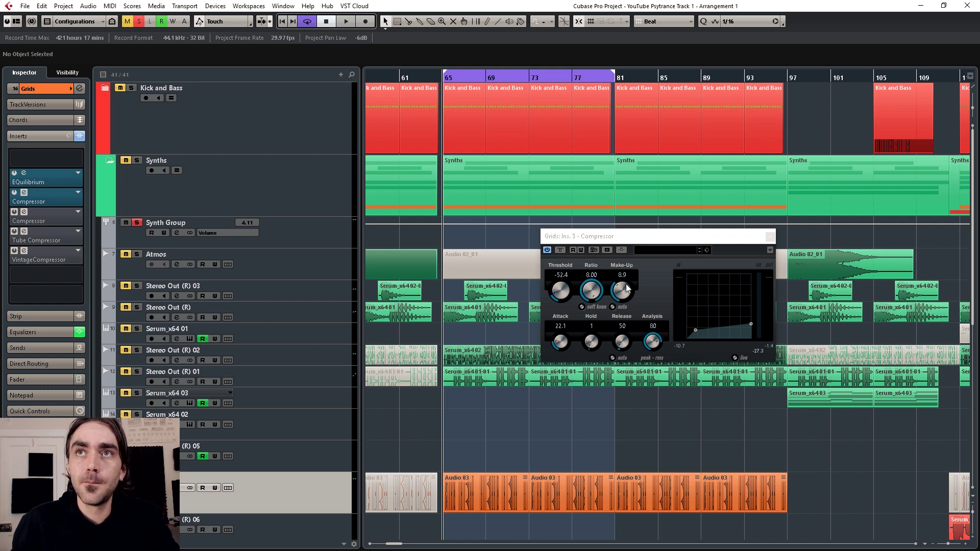
# Reset the make-up gain to 0.0 and, during playback, ease the compression to a threshold of -33.5 and a ratio of 4.47
pyautogui.moveTo(624, 289); pyautogui.dragTo(630, 337)
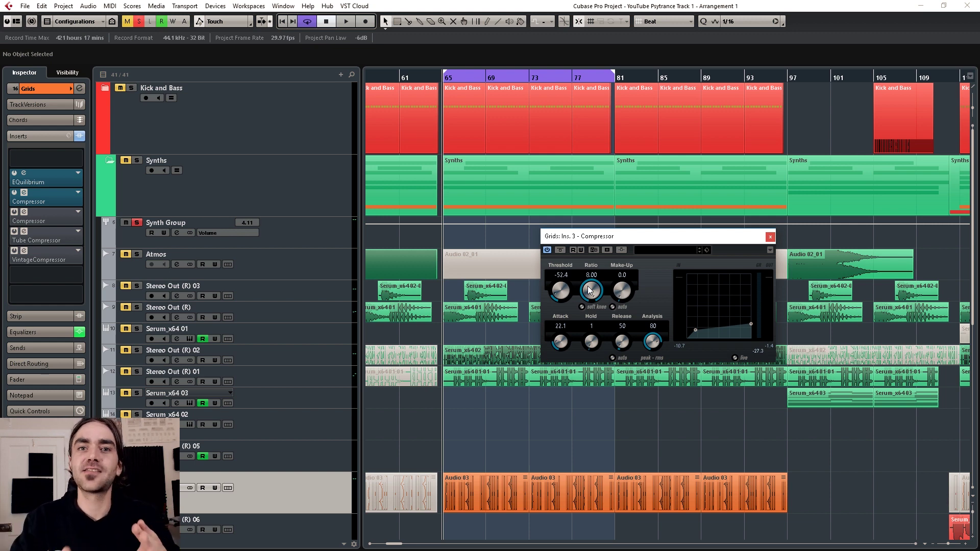
pyautogui.press('space')
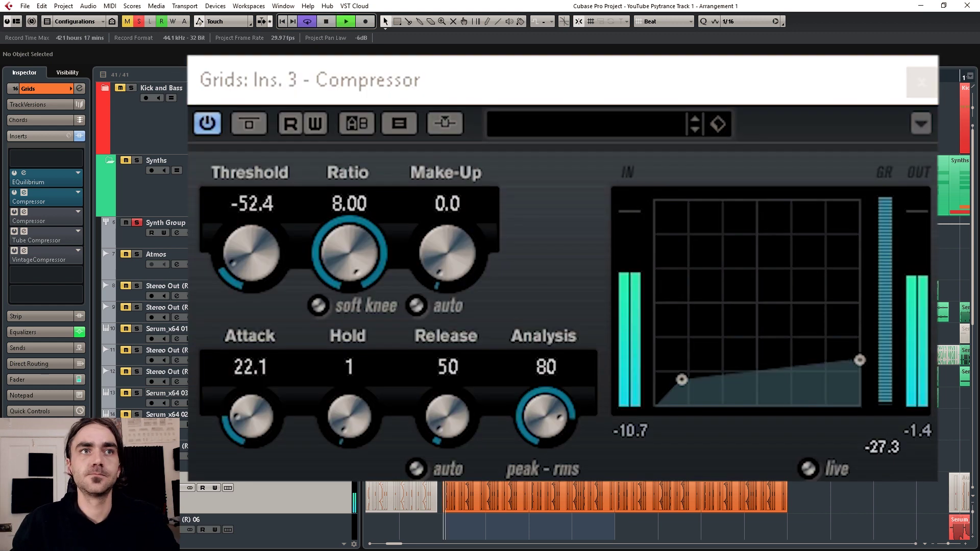
pyautogui.moveTo(274, 274); pyautogui.dragTo(280, 243)
pyautogui.moveTo(349, 258); pyautogui.dragTo(337, 340)
pyautogui.moveTo(261, 255); pyautogui.dragTo(263, 236)
pyautogui.moveTo(336, 241); pyautogui.dragTo(347, 261)
pyautogui.moveTo(274, 261); pyautogui.dragTo(262, 240)
pyautogui.moveTo(355, 250); pyautogui.dragTo(350, 273)
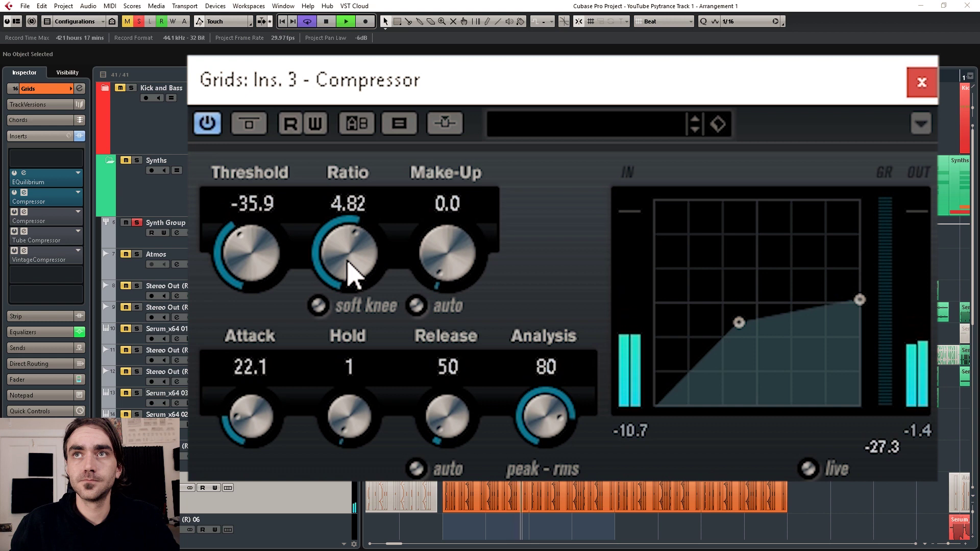
pyautogui.moveTo(268, 265)
pyautogui.mouseDown()
pyautogui.moveTo(259, 261)
pyautogui.moveTo(280, 262)
pyautogui.mouseUp()
pyautogui.moveTo(347, 267); pyautogui.dragTo(356, 273)
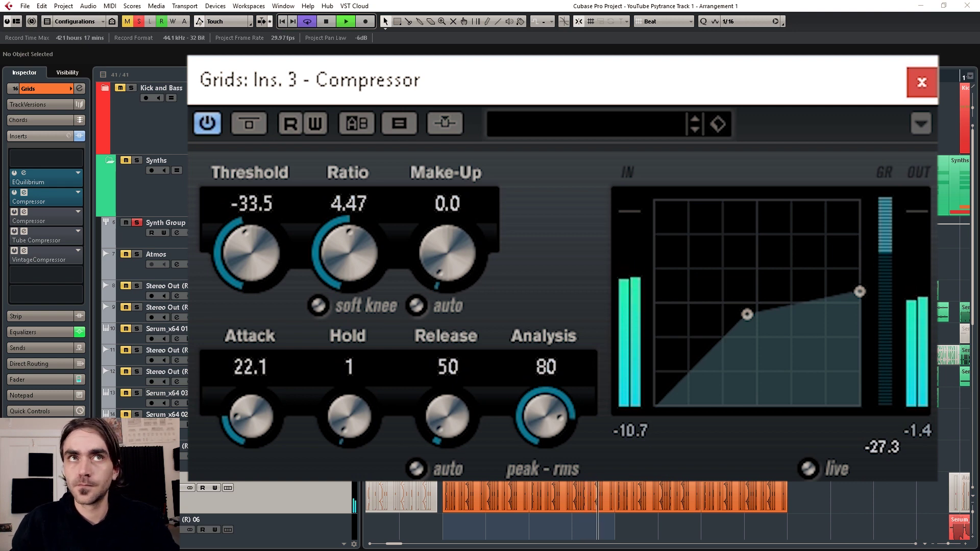
pyautogui.press('space')
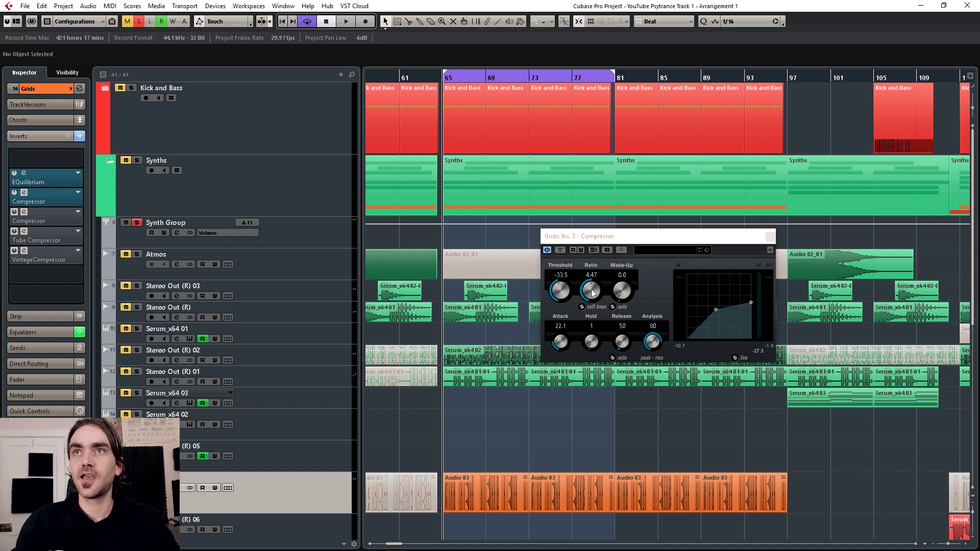
# Play the loop again and refine the compressor to a ratio of 3.84 and a threshold of -29.9
pyautogui.press('space')
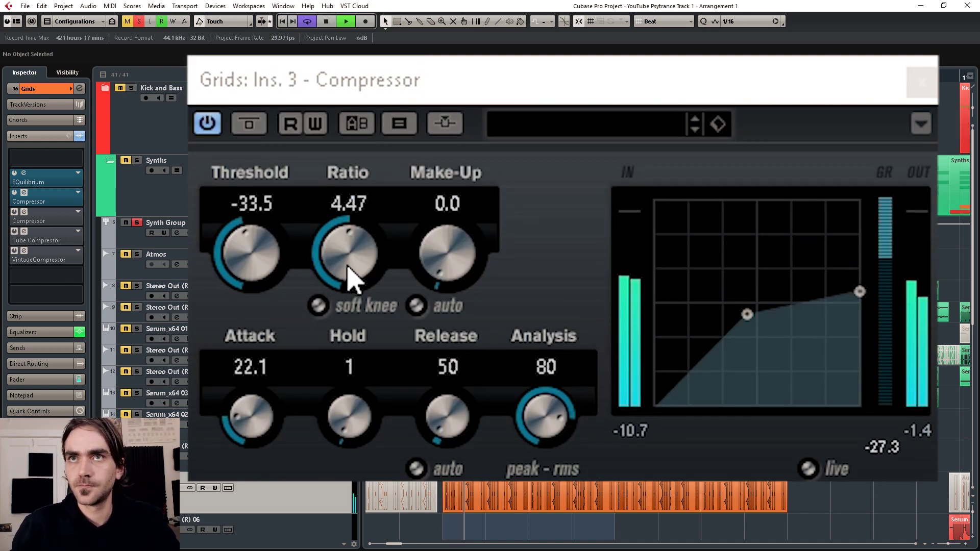
pyautogui.moveTo(345, 263); pyautogui.dragTo(339, 282)
pyautogui.moveTo(265, 267); pyautogui.dragTo(273, 245)
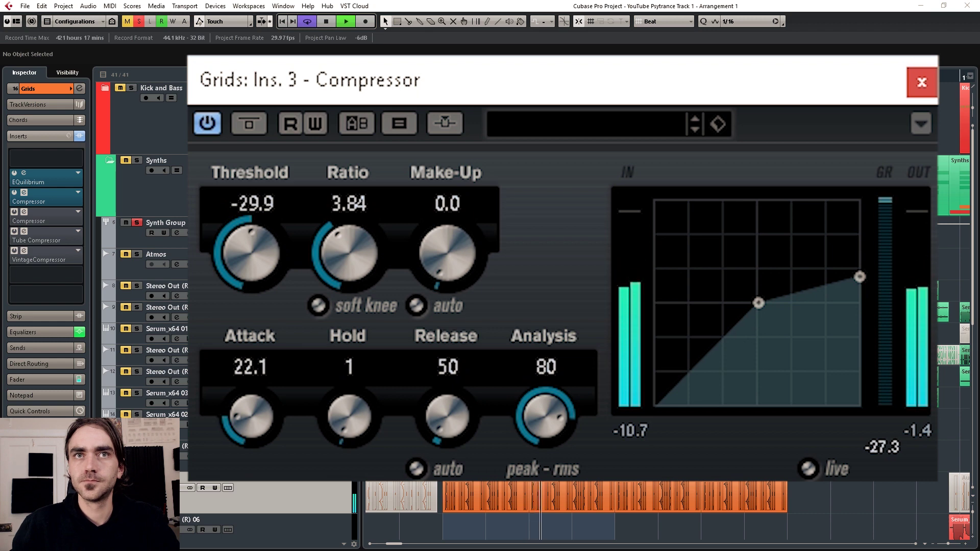
pyautogui.press('space')
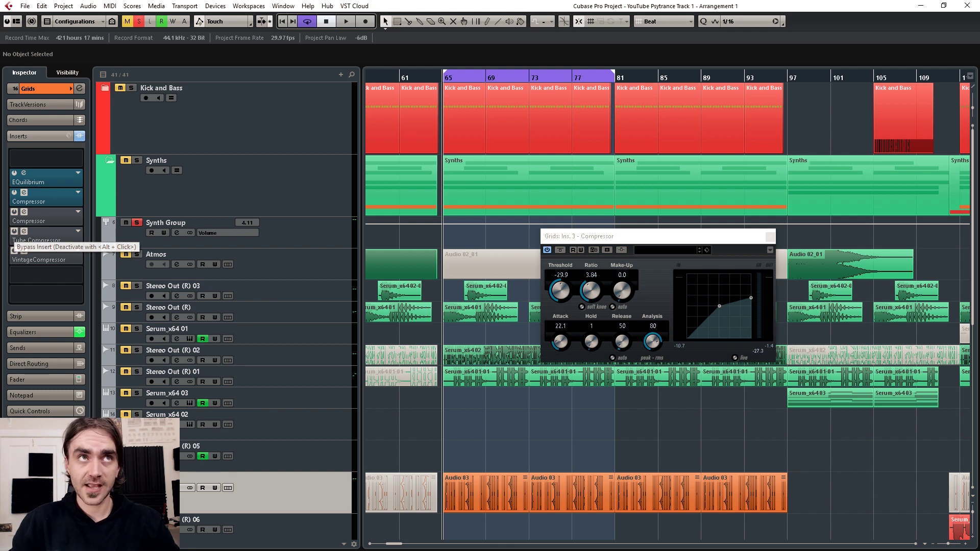
# Bypass the standard compressor and open the Tube Compressor on insert 5 of the Grids track in its place
pyautogui.moveTo(597, 172); pyautogui.dragTo(750, 291)
pyautogui.moveTo(684, 240); pyautogui.dragTo(197, 180)
pyautogui.click(318, 175)
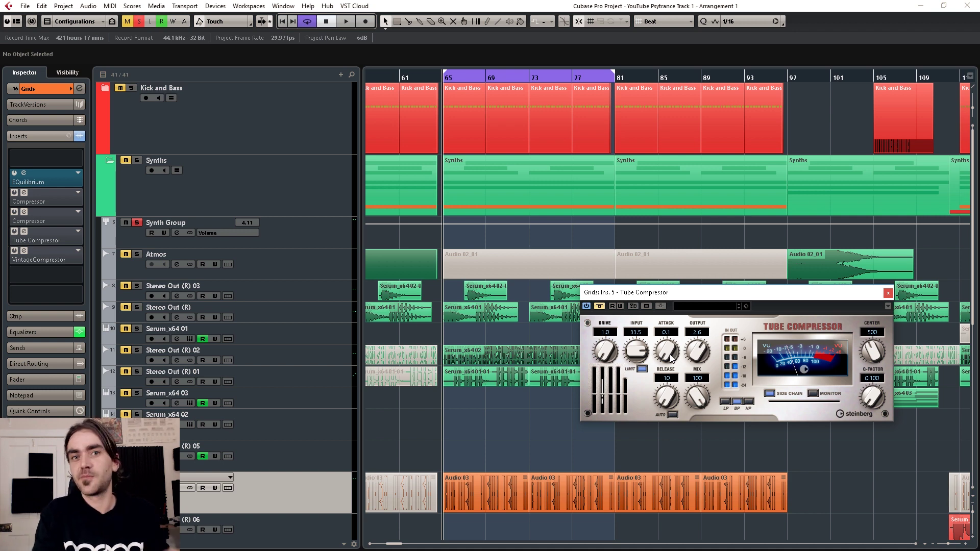
# During playback, set the Tube Compressor's attack to 46.6, release to 149 and output to -2.3
pyautogui.press('space')
pyautogui.moveTo(436, 277); pyautogui.dragTo(430, 220)
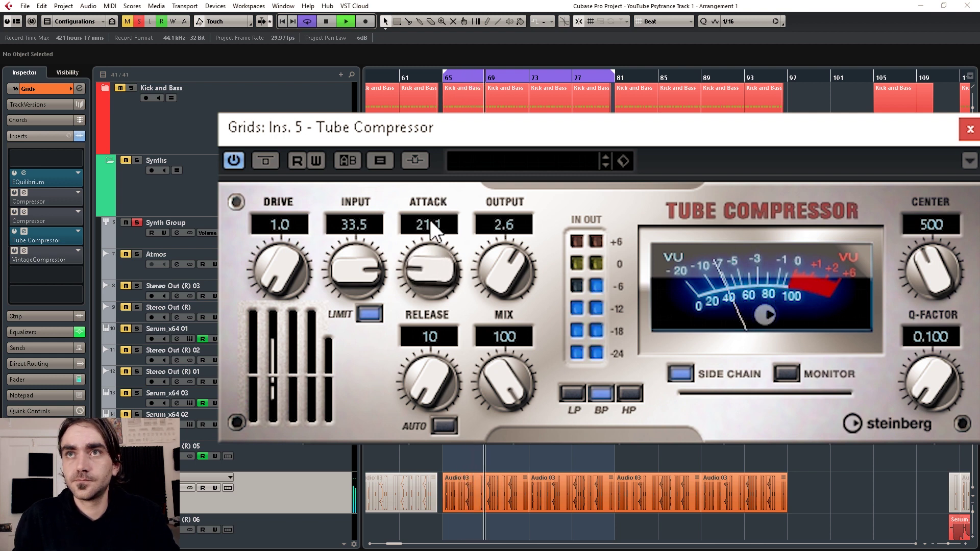
pyautogui.moveTo(477, 276); pyautogui.dragTo(482, 312)
pyautogui.moveTo(440, 282); pyautogui.dragTo(454, 206)
pyautogui.moveTo(446, 384)
pyautogui.mouseDown()
pyautogui.moveTo(434, 369)
pyautogui.moveTo(445, 384)
pyautogui.mouseUp()
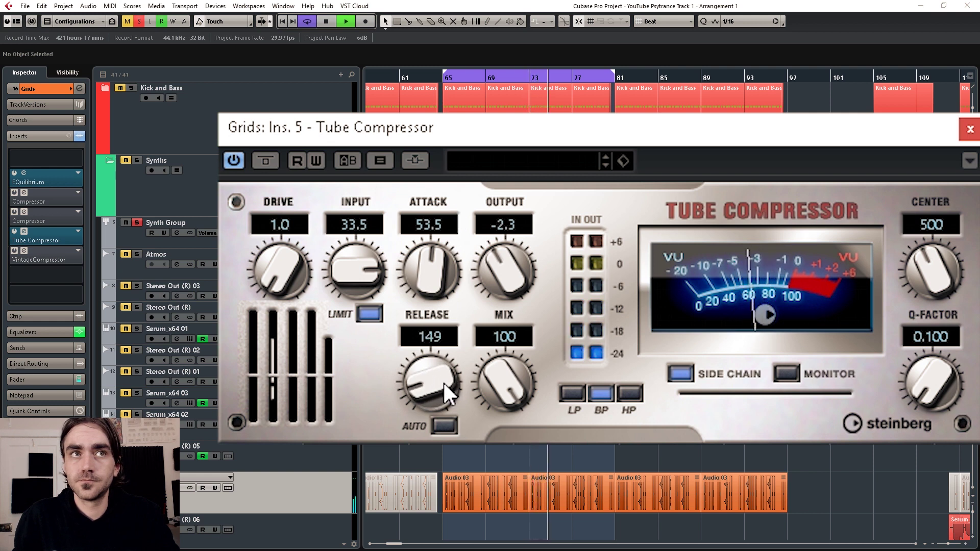
pyautogui.moveTo(429, 278); pyautogui.dragTo(435, 370)
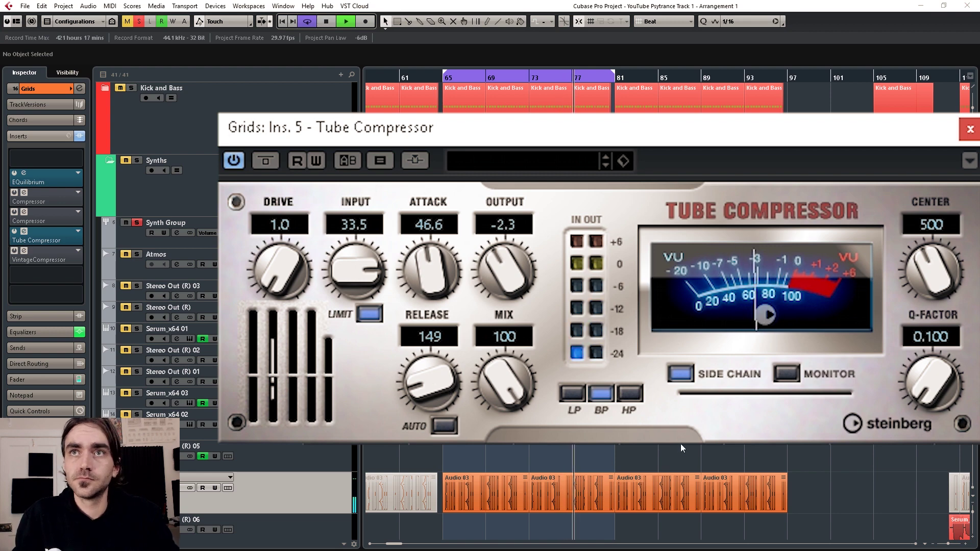
pyautogui.press('space')
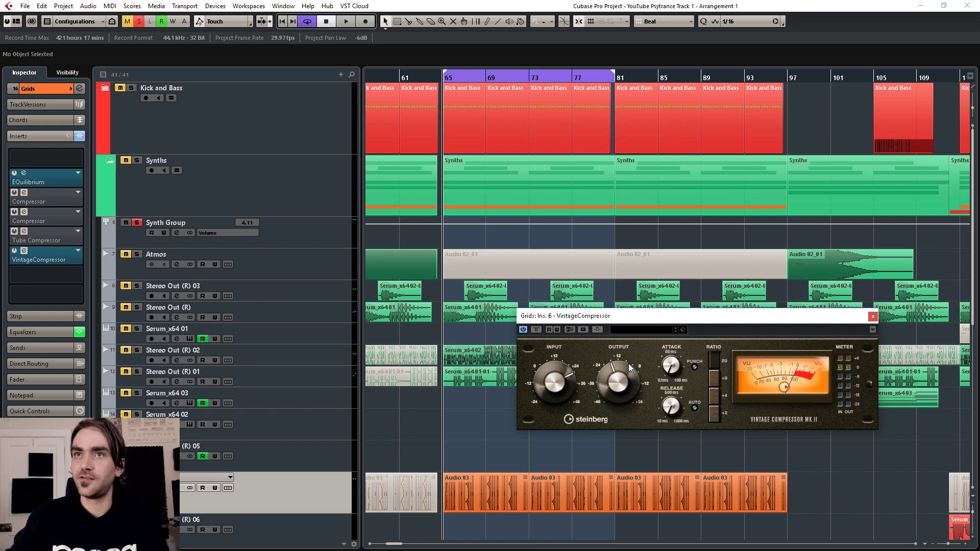
# During playback, lower the VintageCompressor's output to about -20 and adjust its attack to just under 50 ms
pyautogui.press('space')
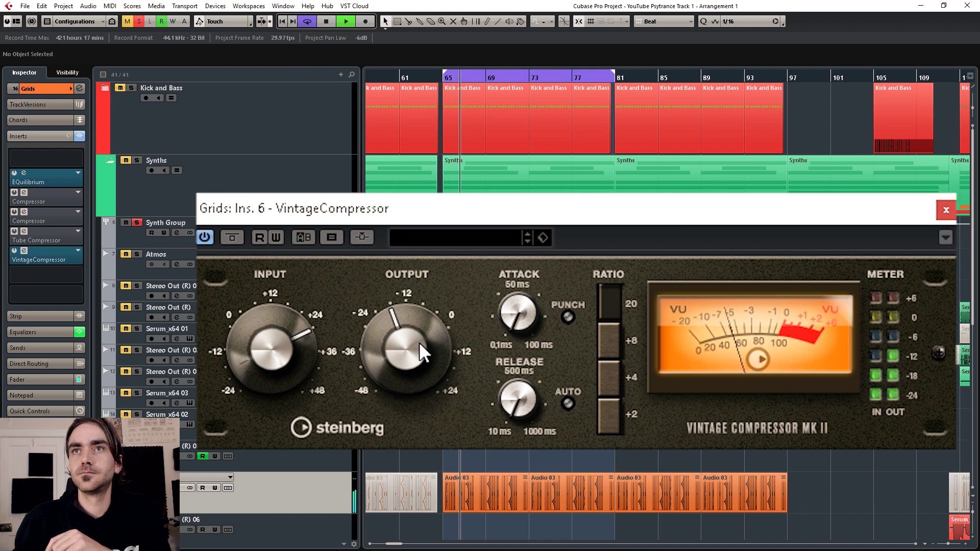
pyautogui.moveTo(532, 309); pyautogui.dragTo(526, 249)
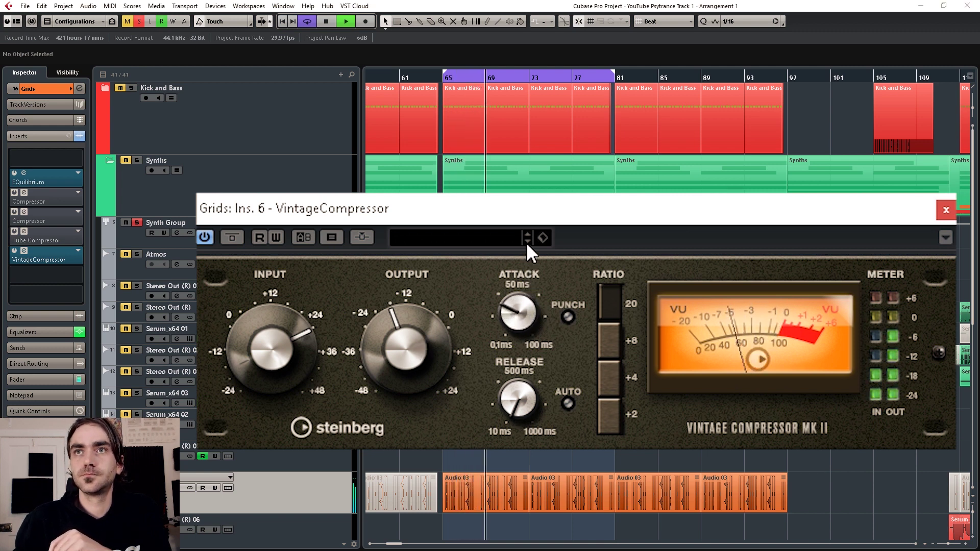
pyautogui.moveTo(414, 355); pyautogui.dragTo(407, 361)
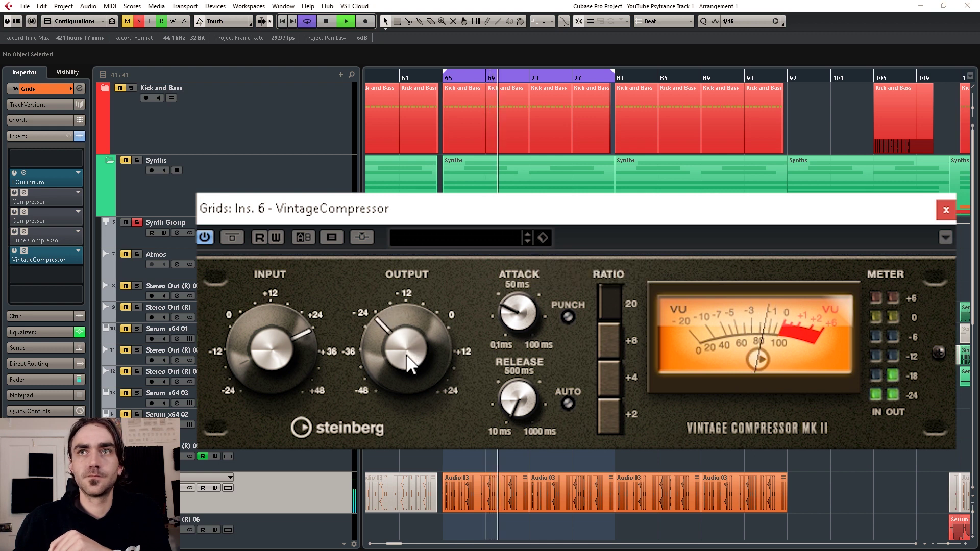
pyautogui.moveTo(523, 314); pyautogui.dragTo(531, 284)
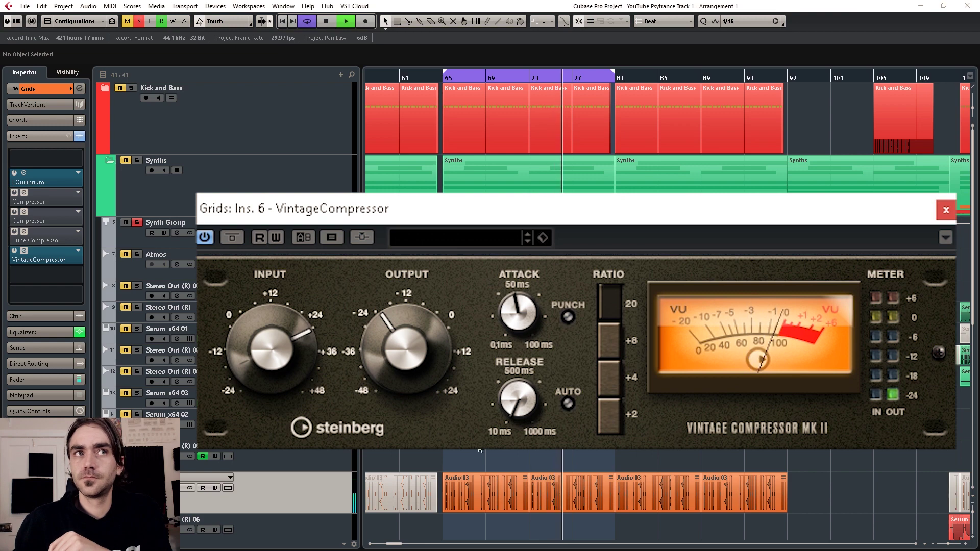
pyautogui.press('space')
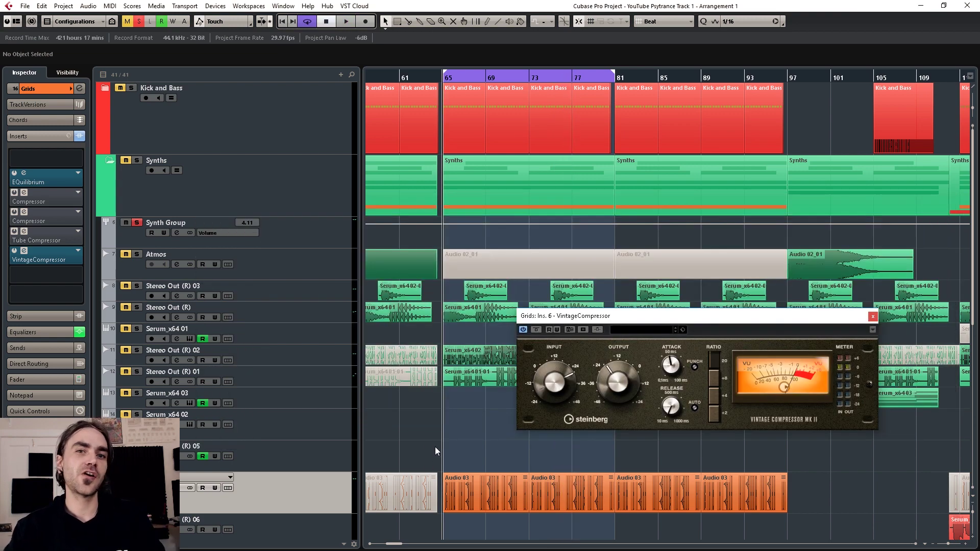